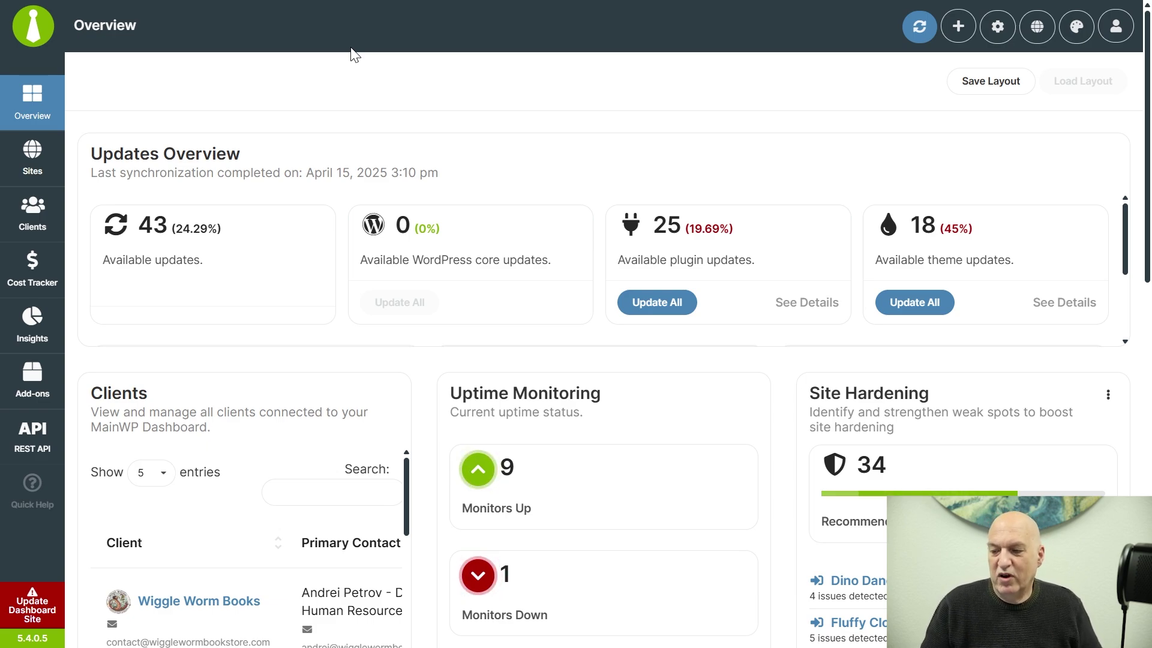
- Go from the managed sites list to the Install Plugins page for child sites
click(30, 161)
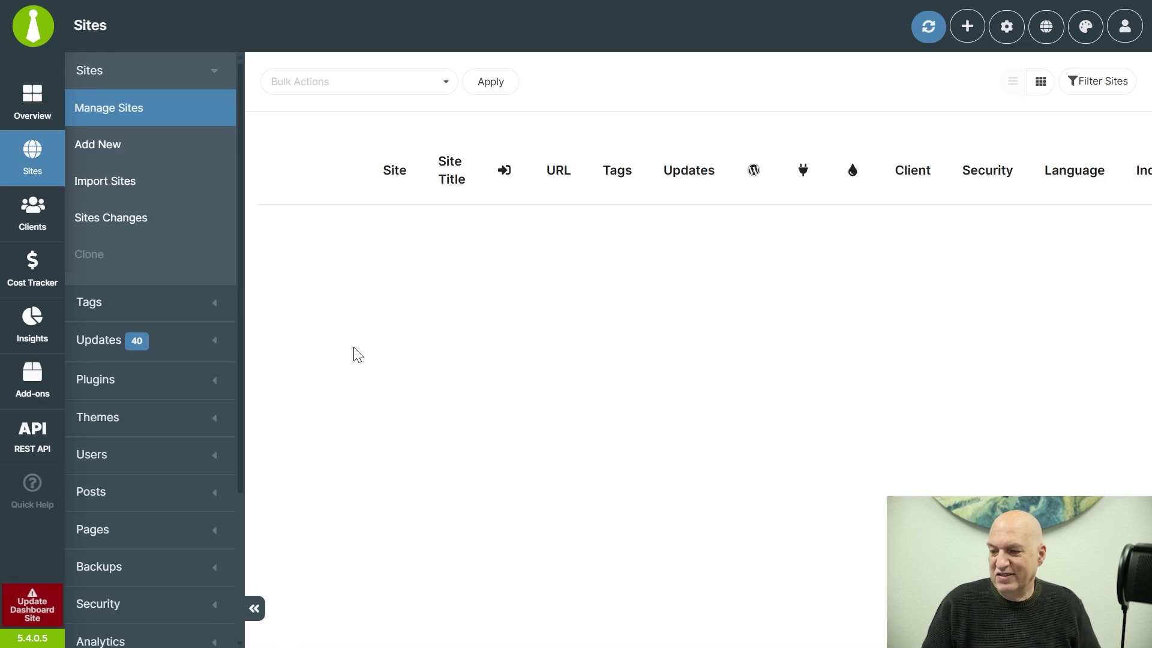
scroll(411, 324, down, 2)
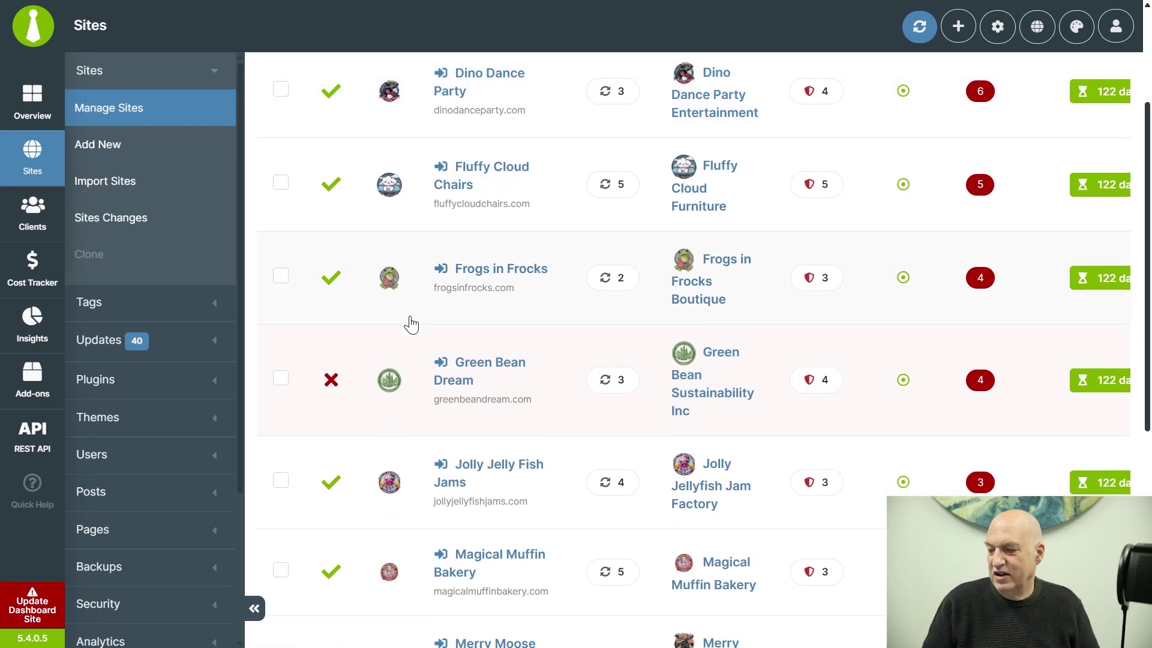
scroll(520, 460, down, 5)
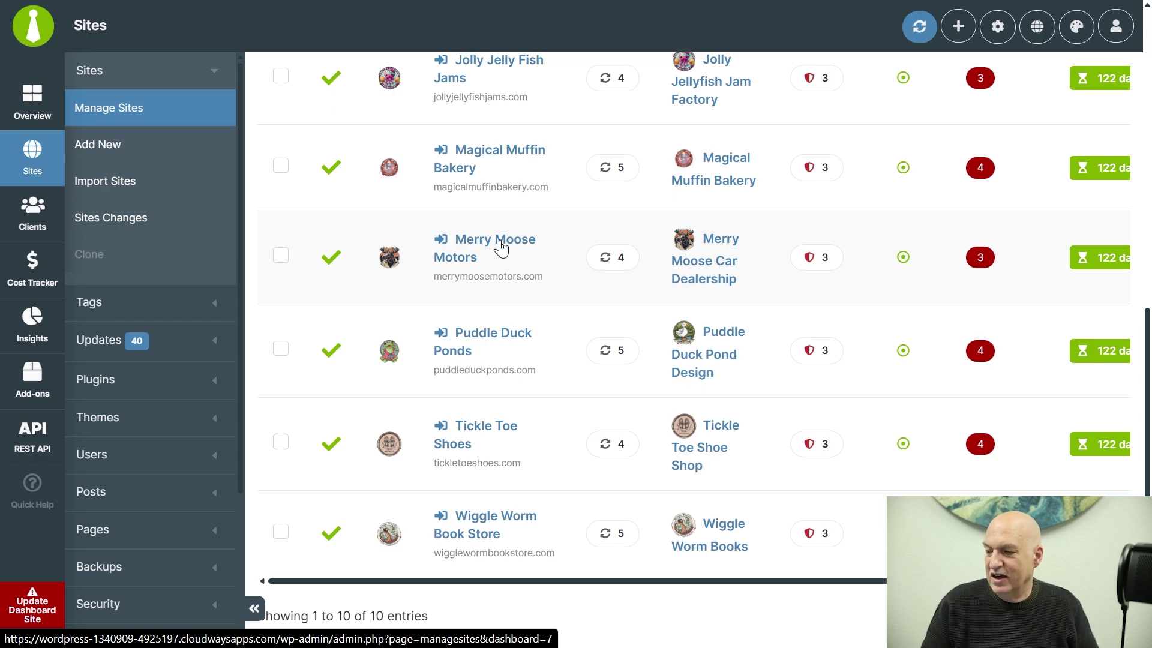
click(91, 379)
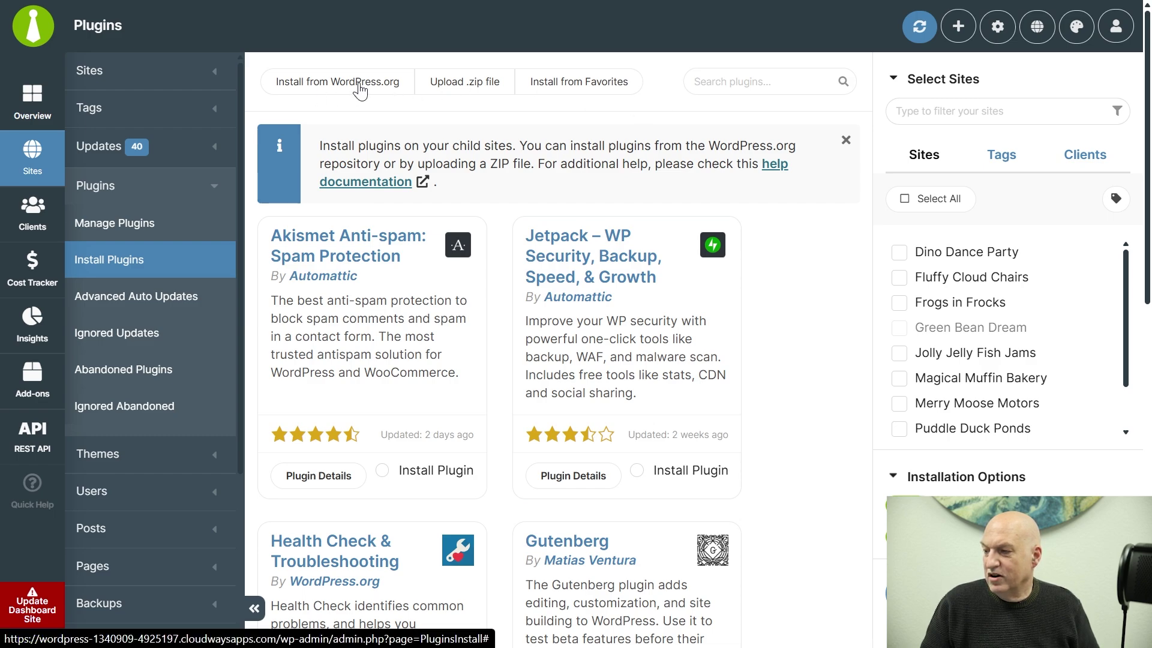
- Search for 'independent analytics' and install it on Merry Moose Motors
click(699, 81)
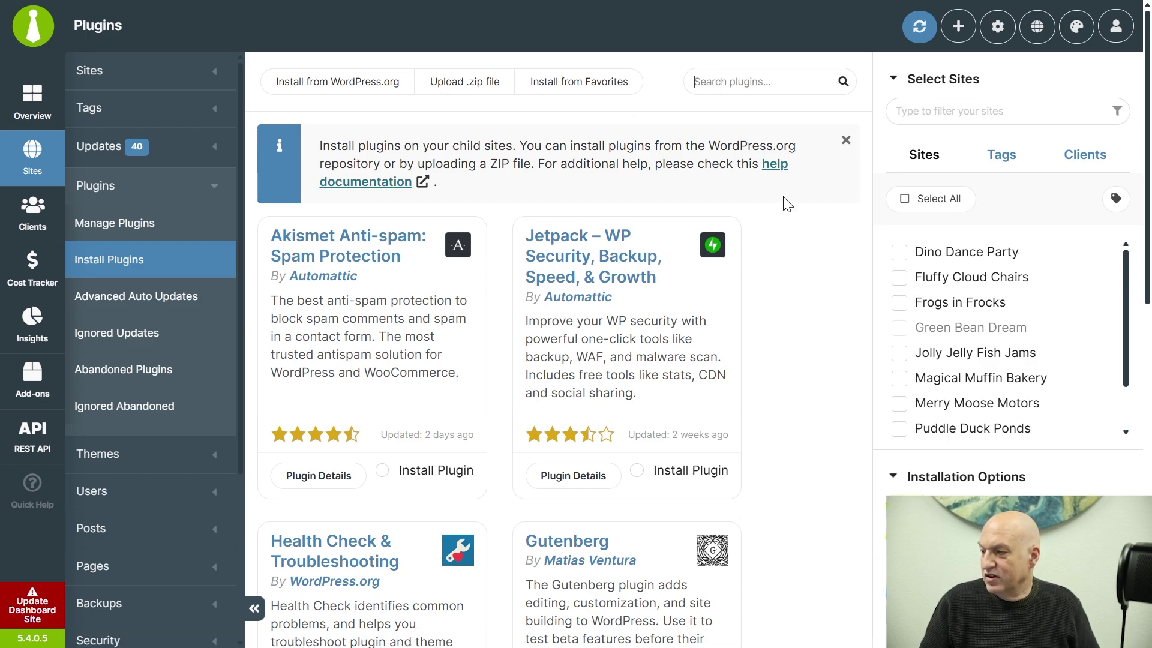
text(indepene)
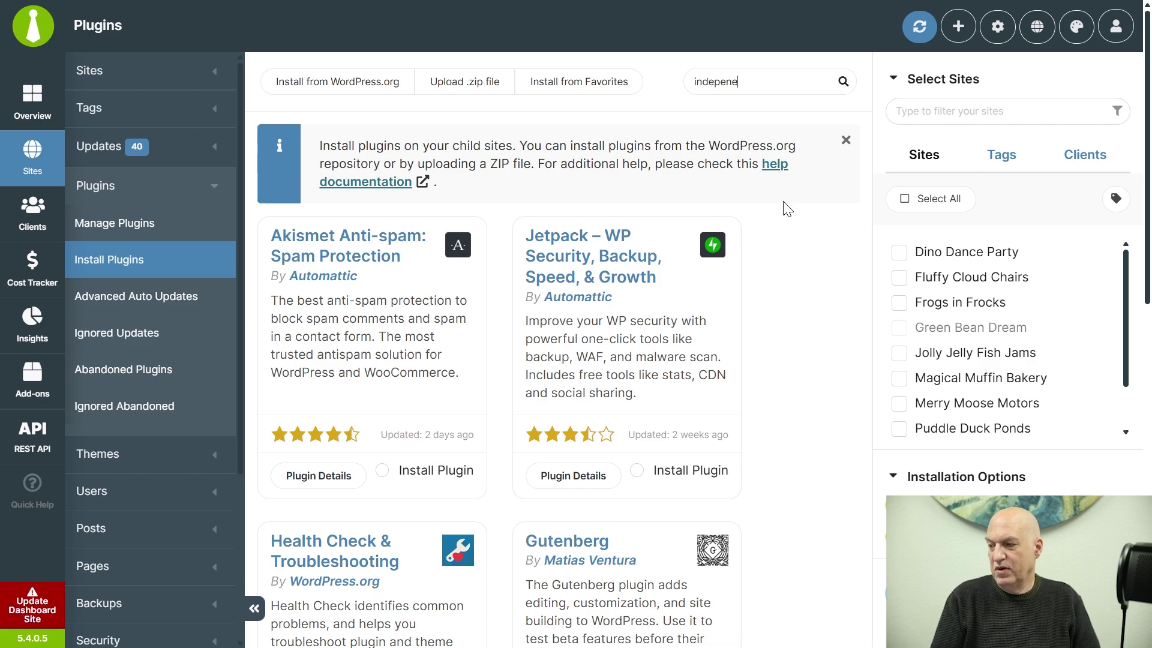
key(BackSpace)
text(dent analytics)
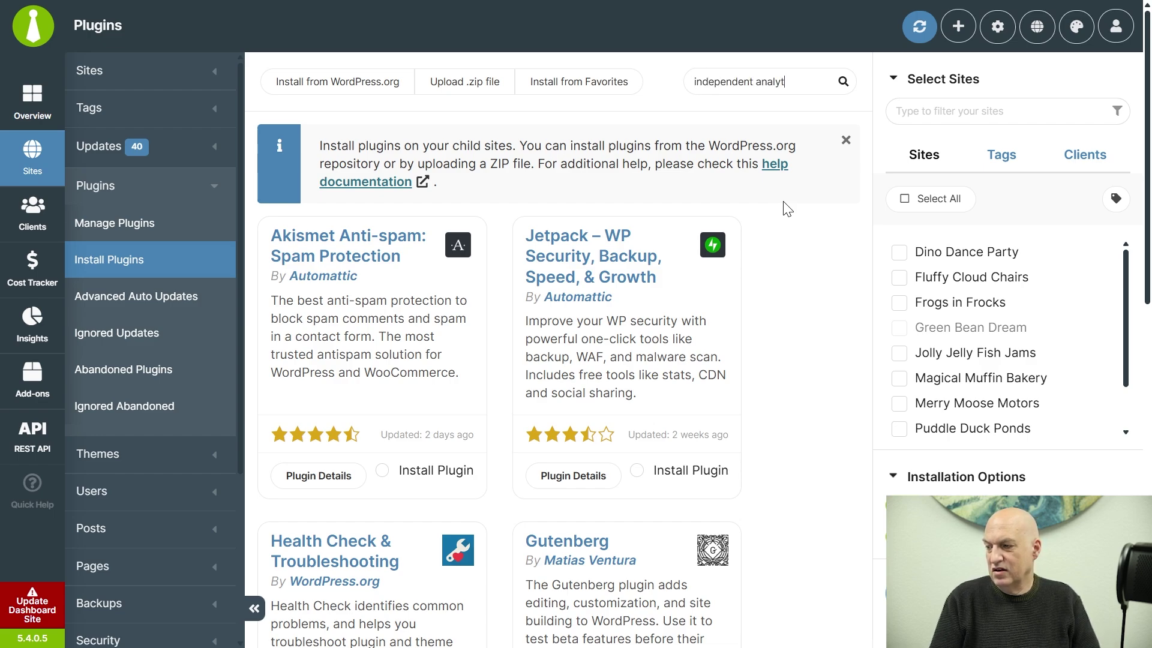
click(844, 82)
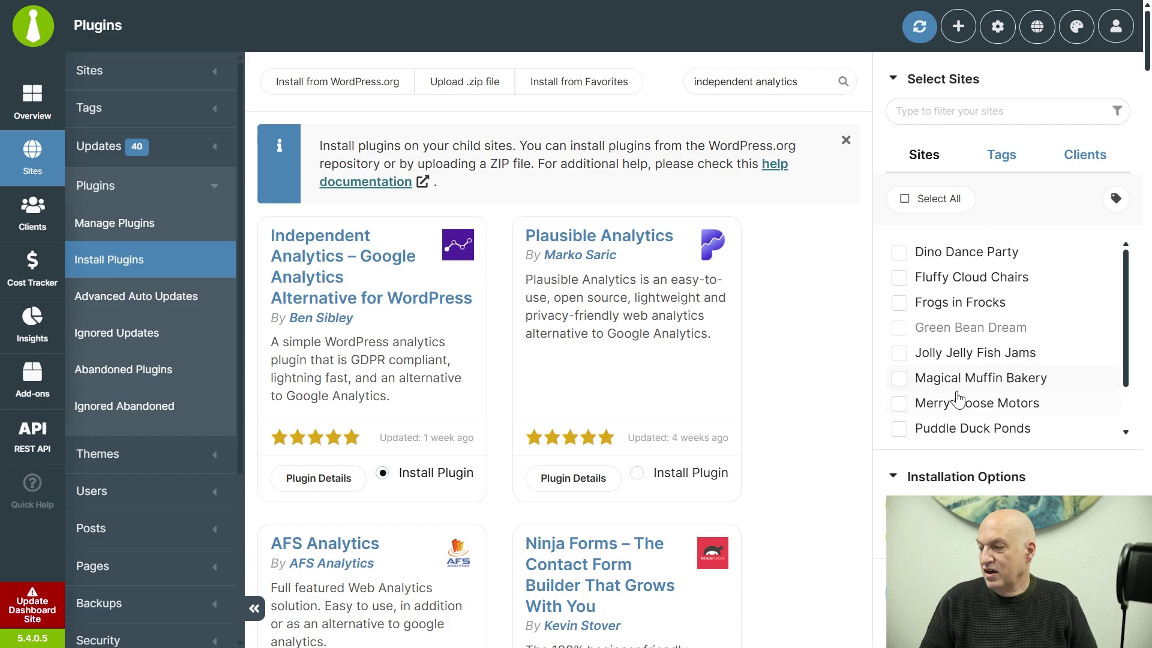
click(900, 405)
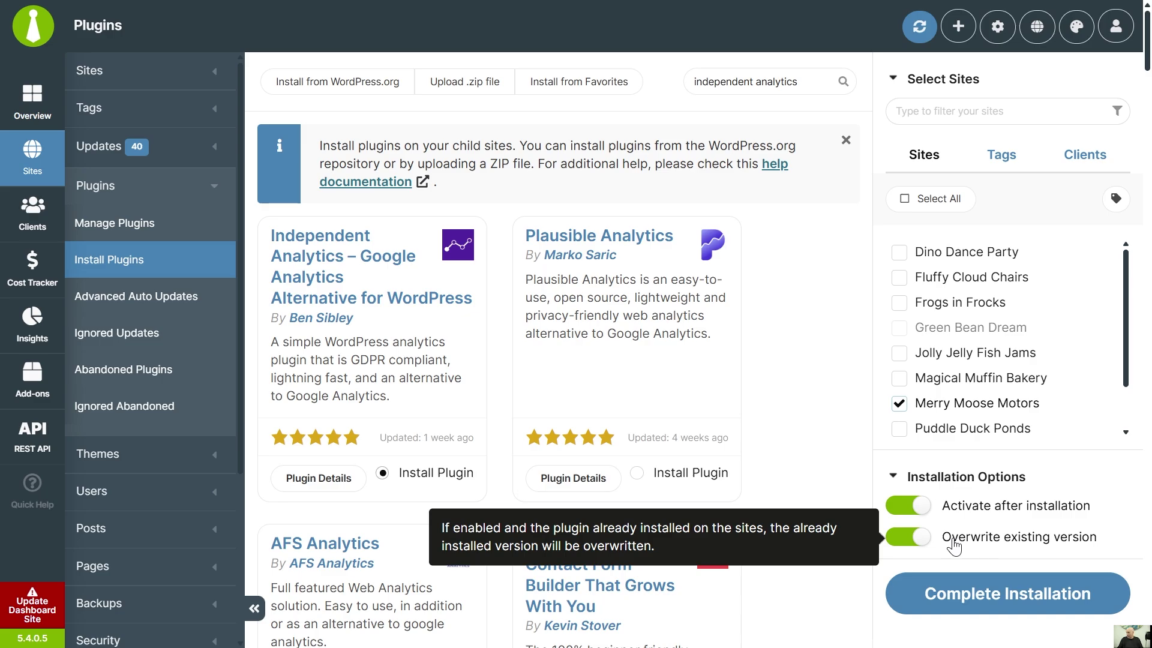
click(955, 597)
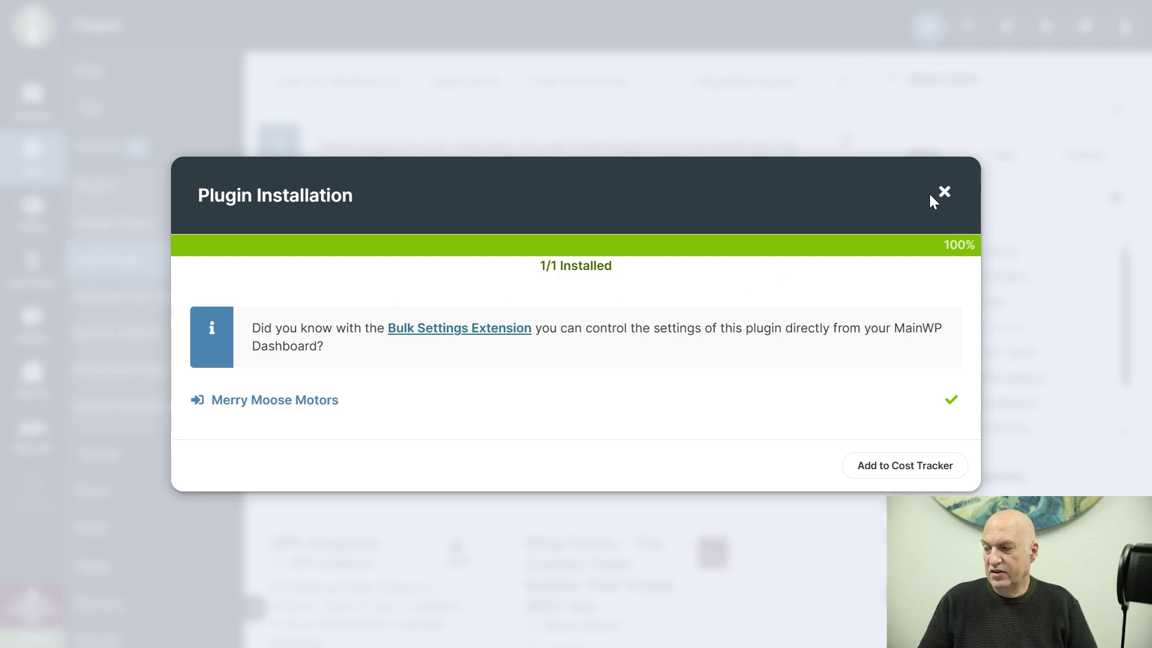
- Dismiss the installation report, then sync data from all 9 child sites
click(945, 193)
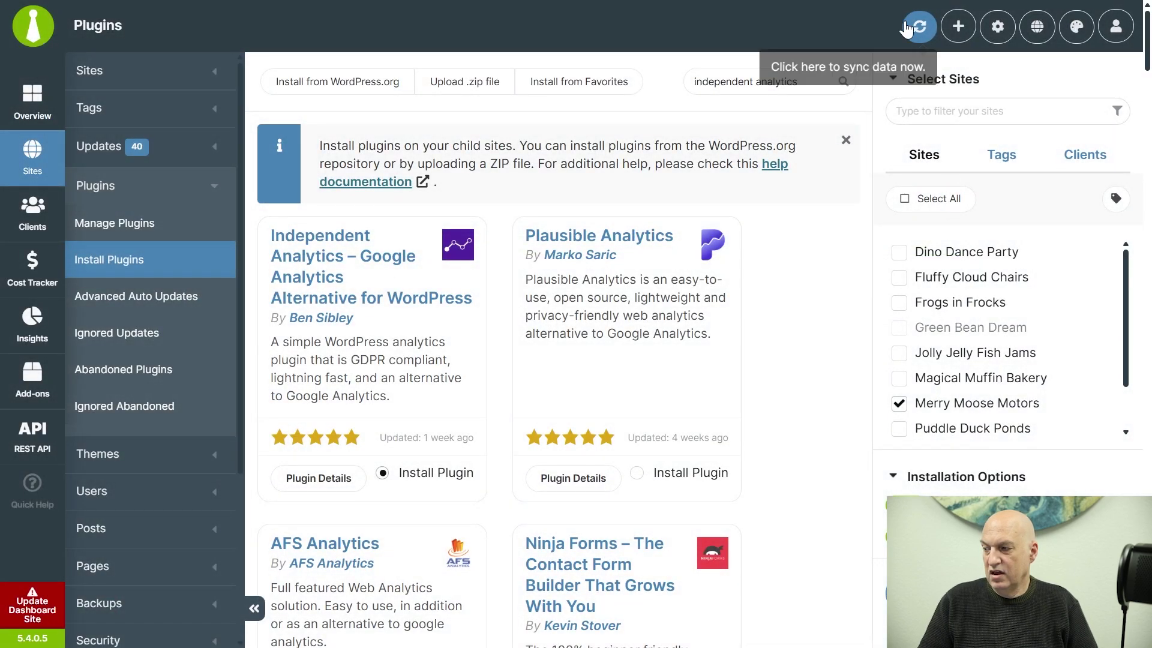
click(924, 29)
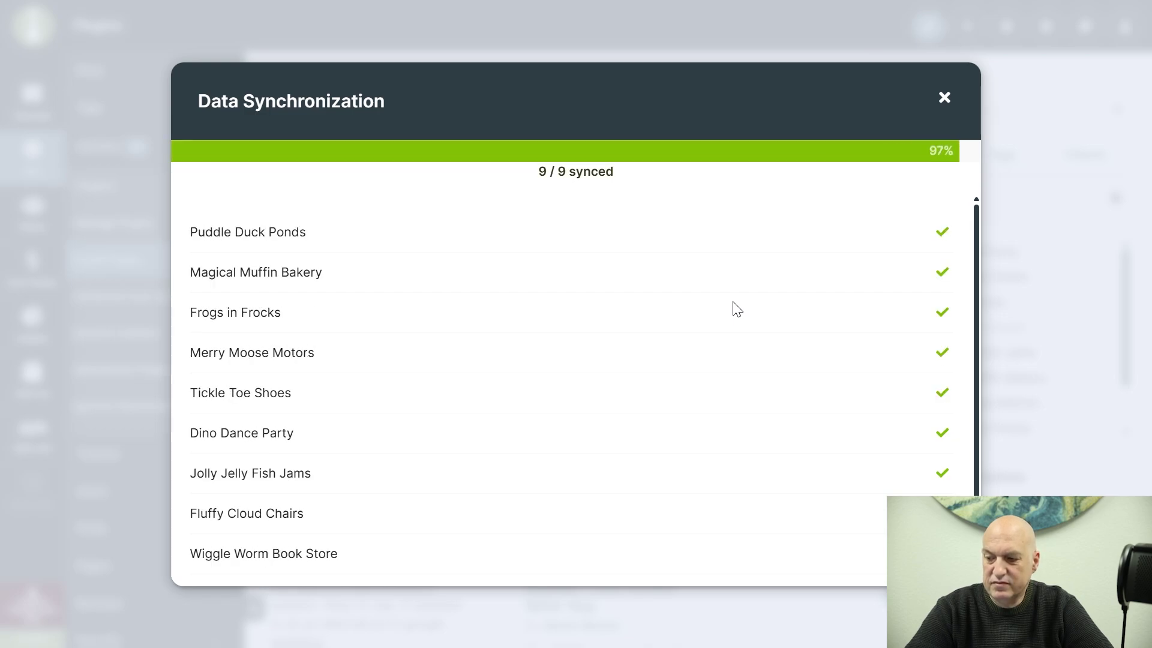
click(941, 102)
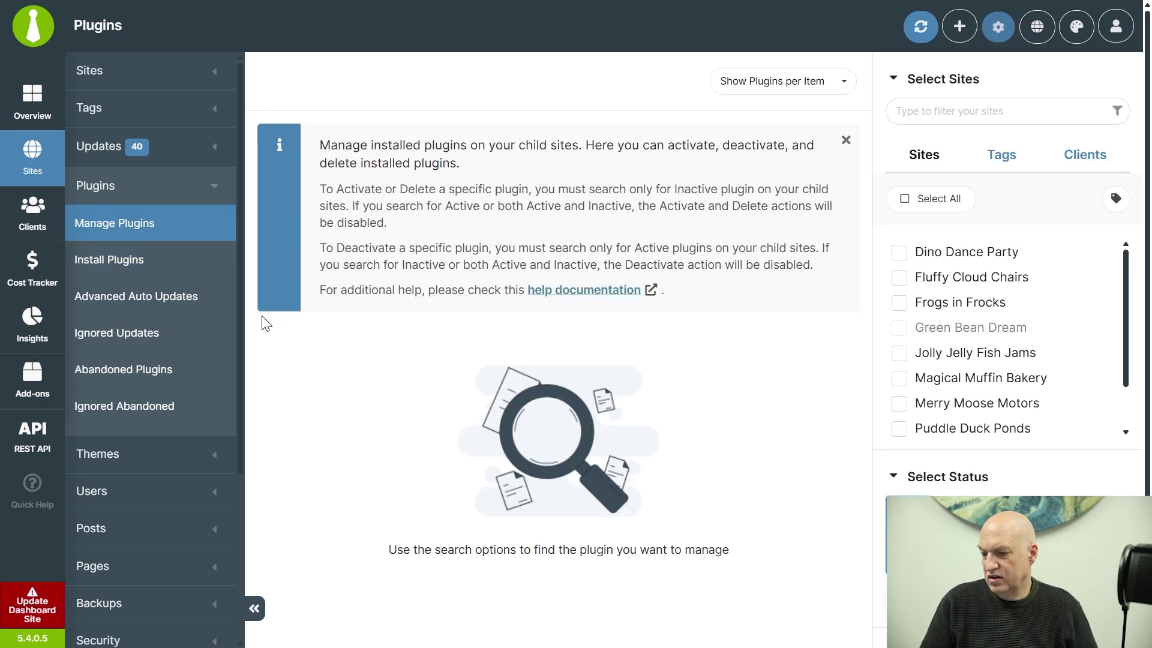
- List Merry Moose Motors' active plugins, confirming Independent Analytics 2.10.4 is present
scroll(950, 462, down, 2)
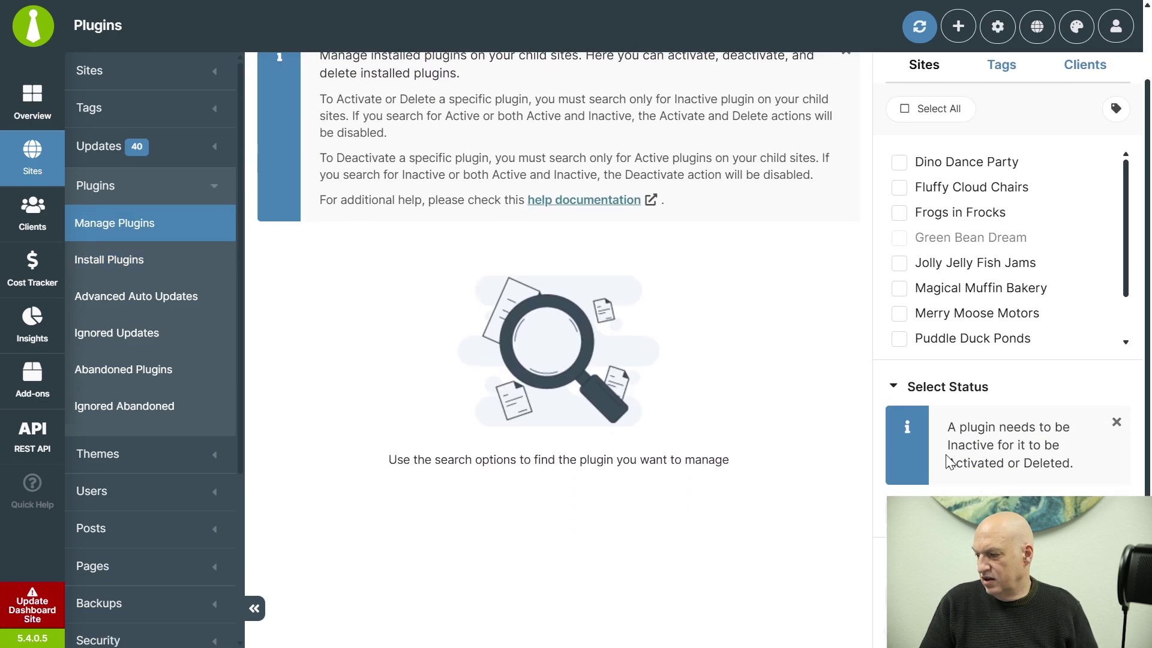
click(900, 313)
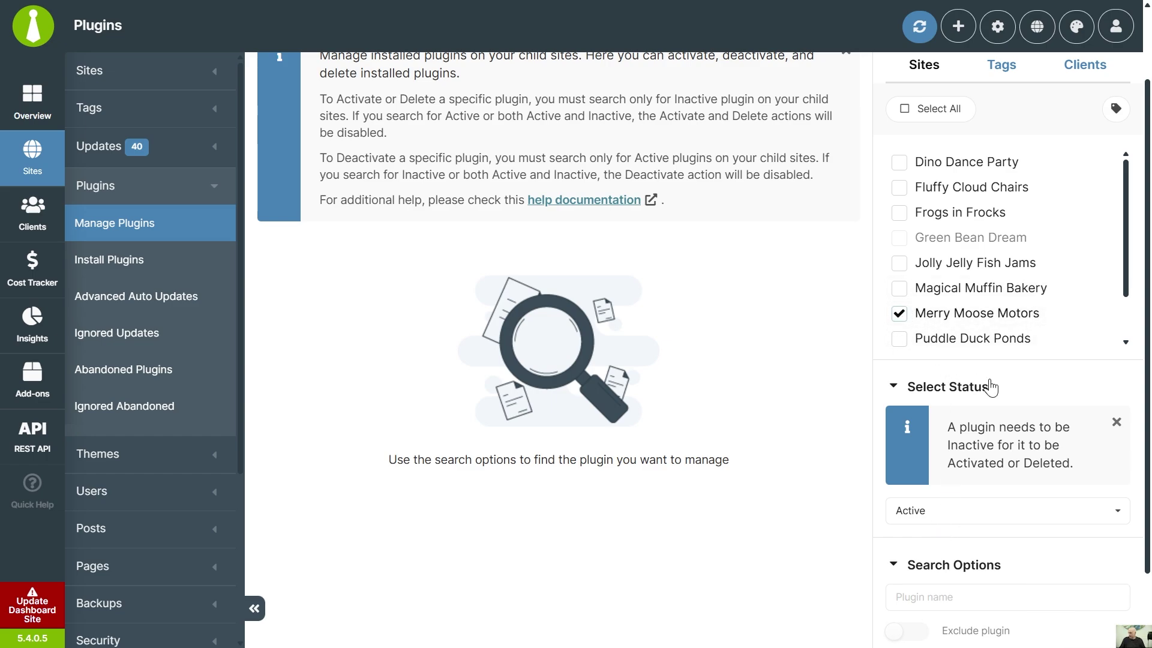
scroll(960, 384, down, 2)
click(1034, 619)
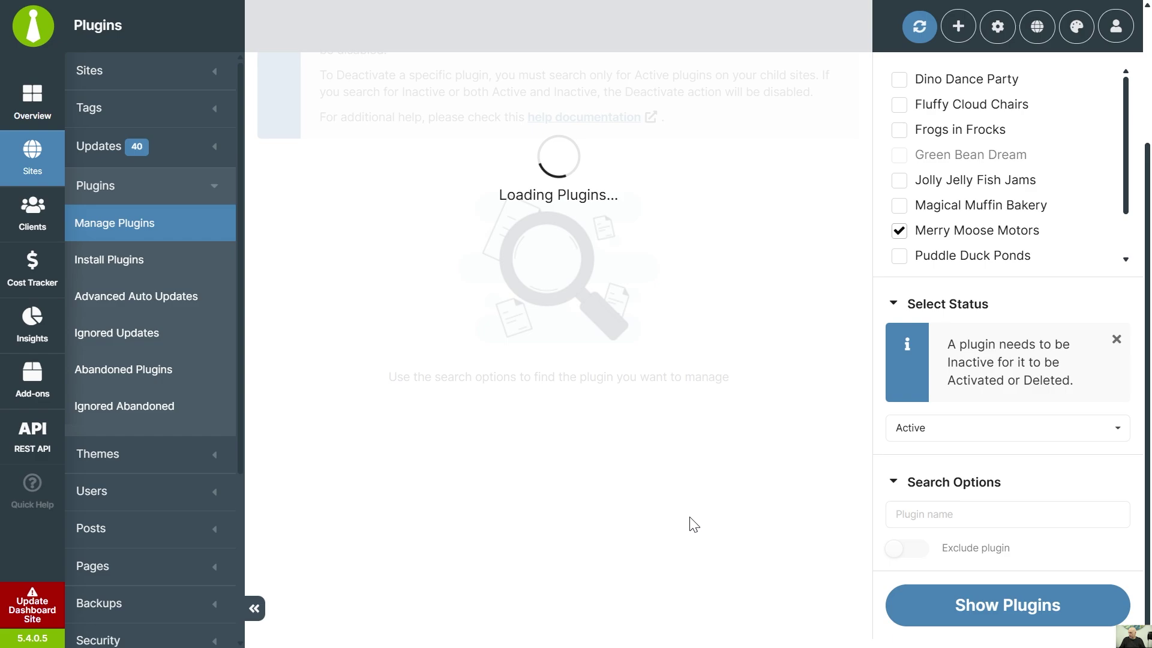
scroll(433, 452, down, 1)
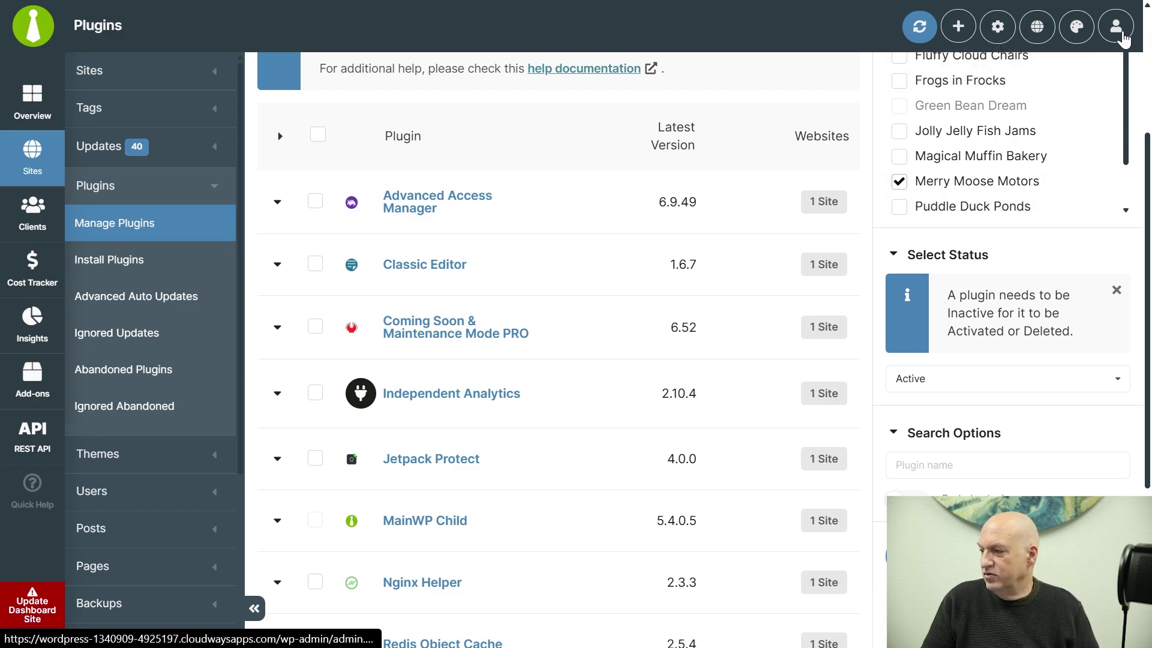
- Go to the dashboard site's WordPress admin Add New Plugin page
click(1118, 28)
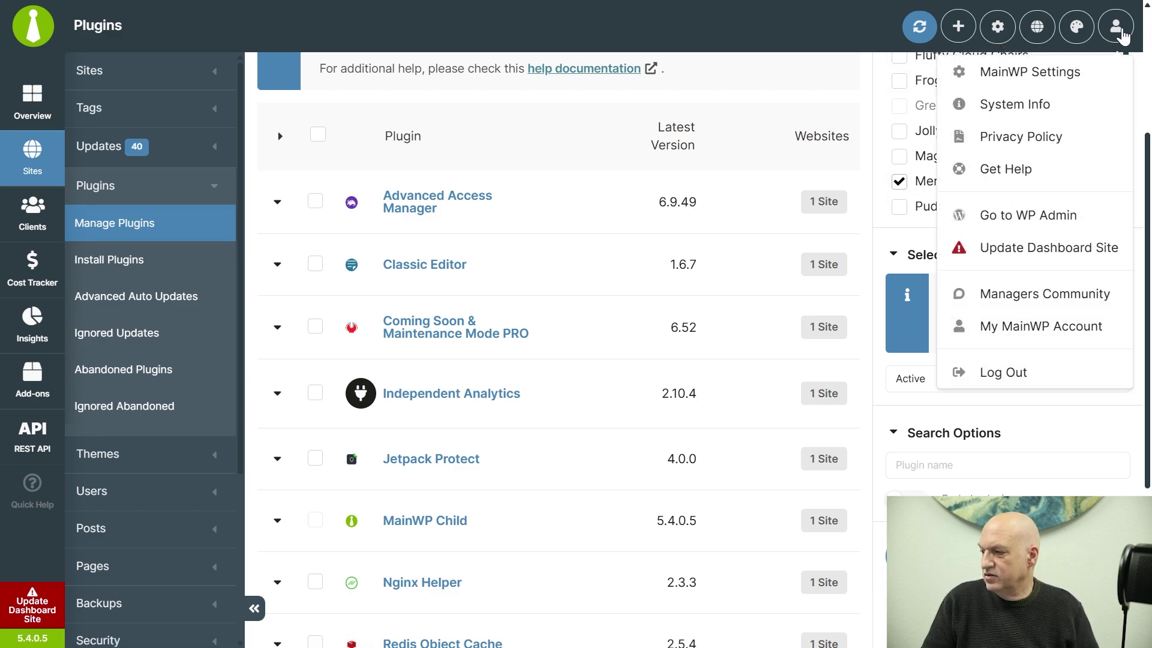
click(1062, 215)
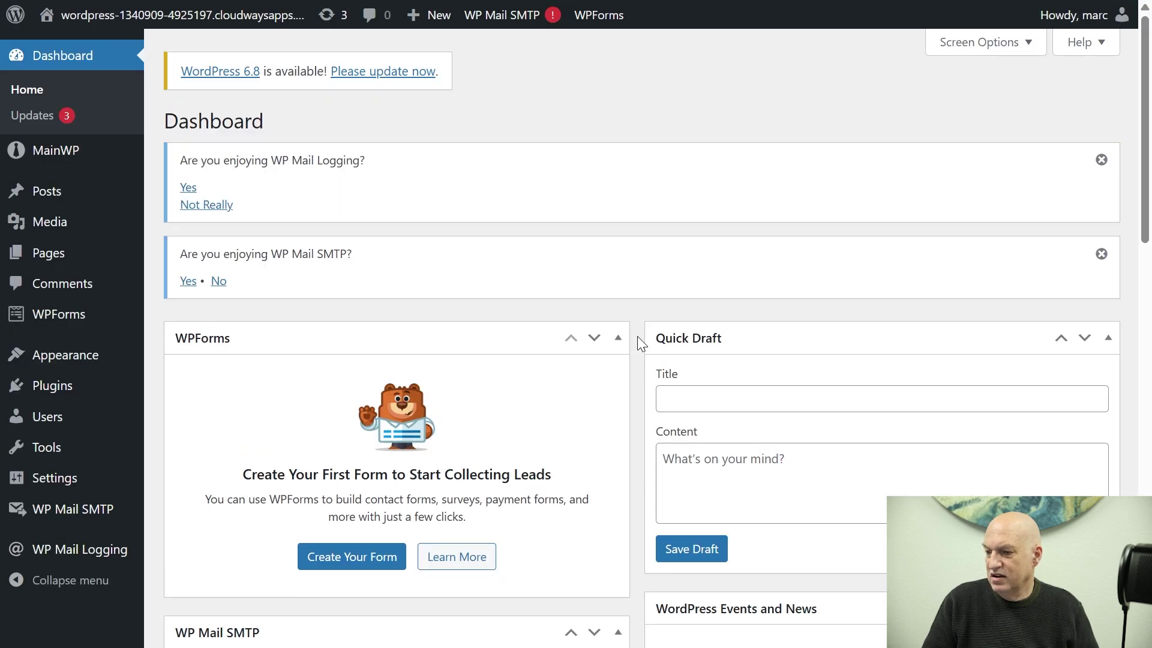
mouse_move(36, 354)
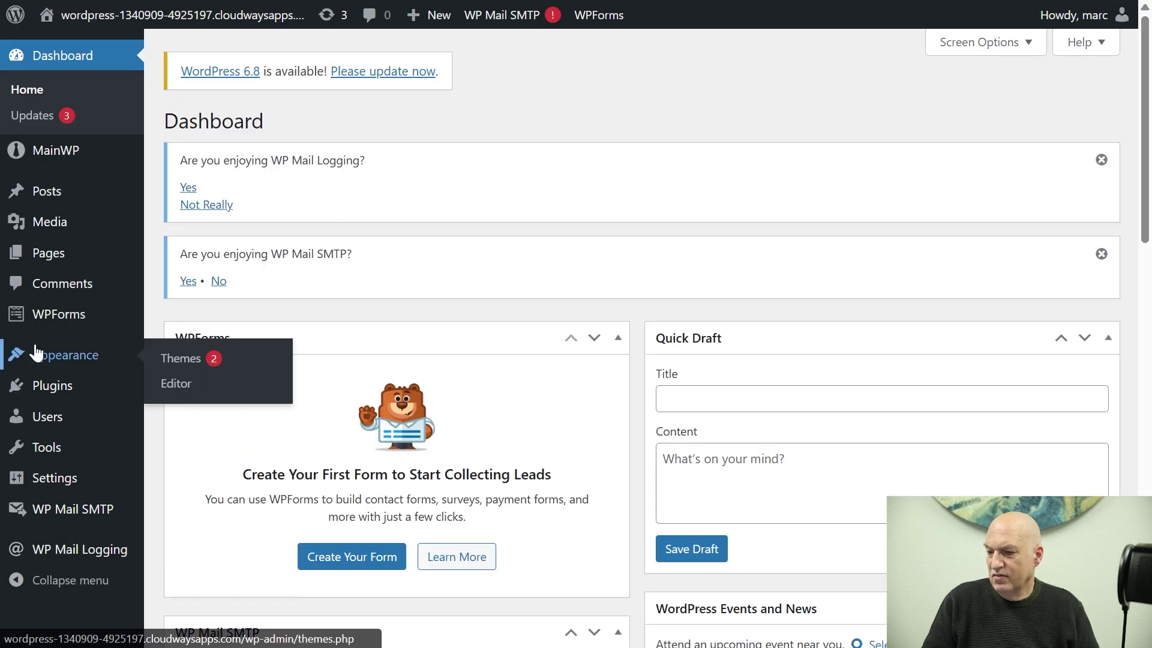
mouse_move(57, 393)
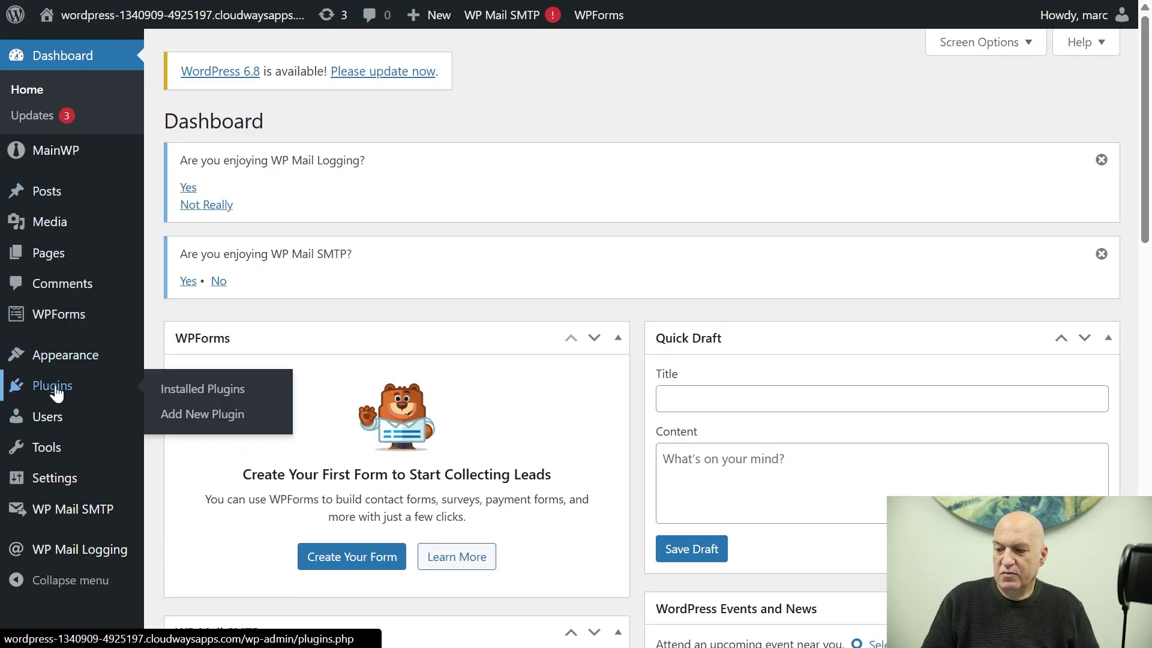
click(203, 415)
- Search for 'independent analytics mainwp' and install Independent Analytics for MainWP
click(799, 178)
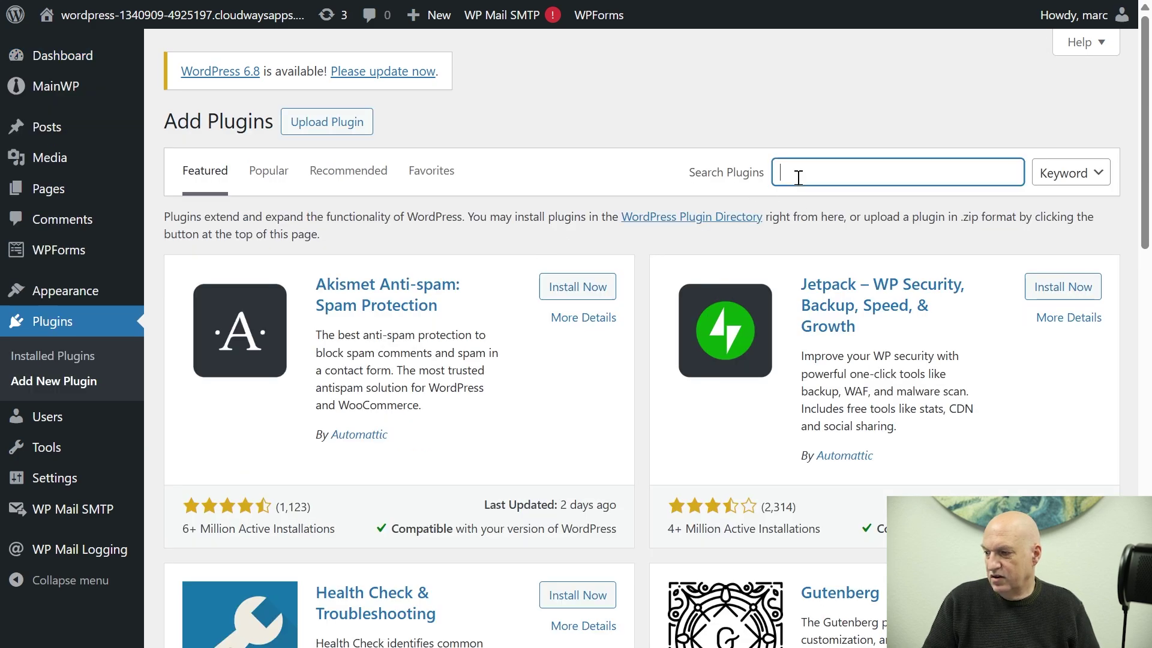
text(inde)
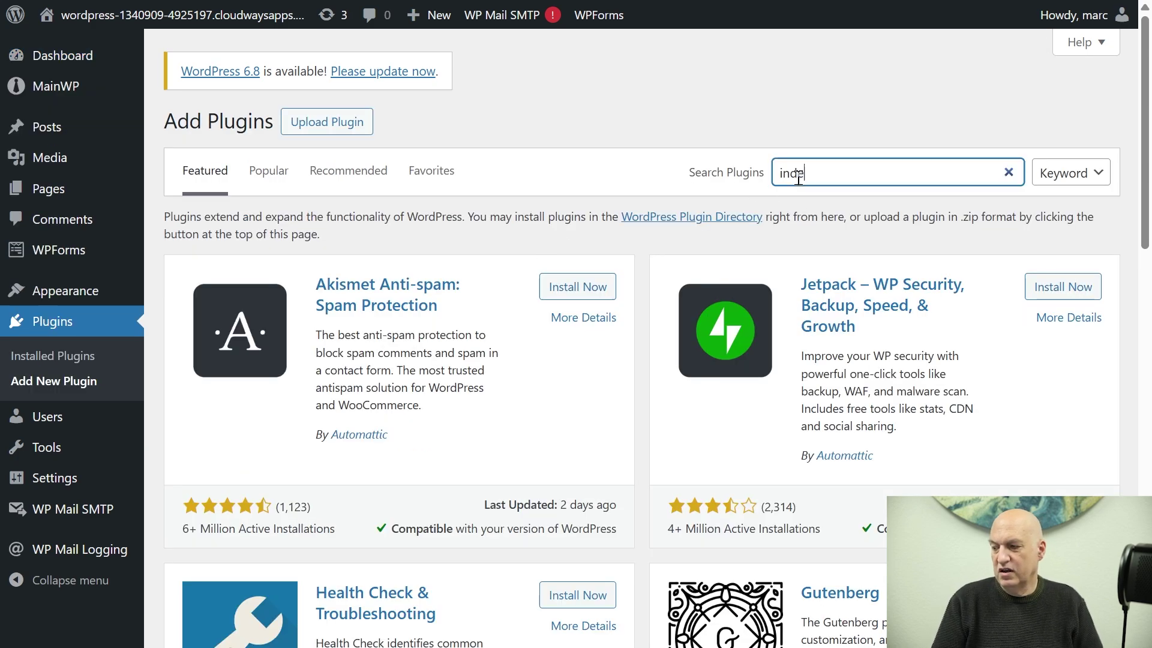
text(pneendent analytics main)
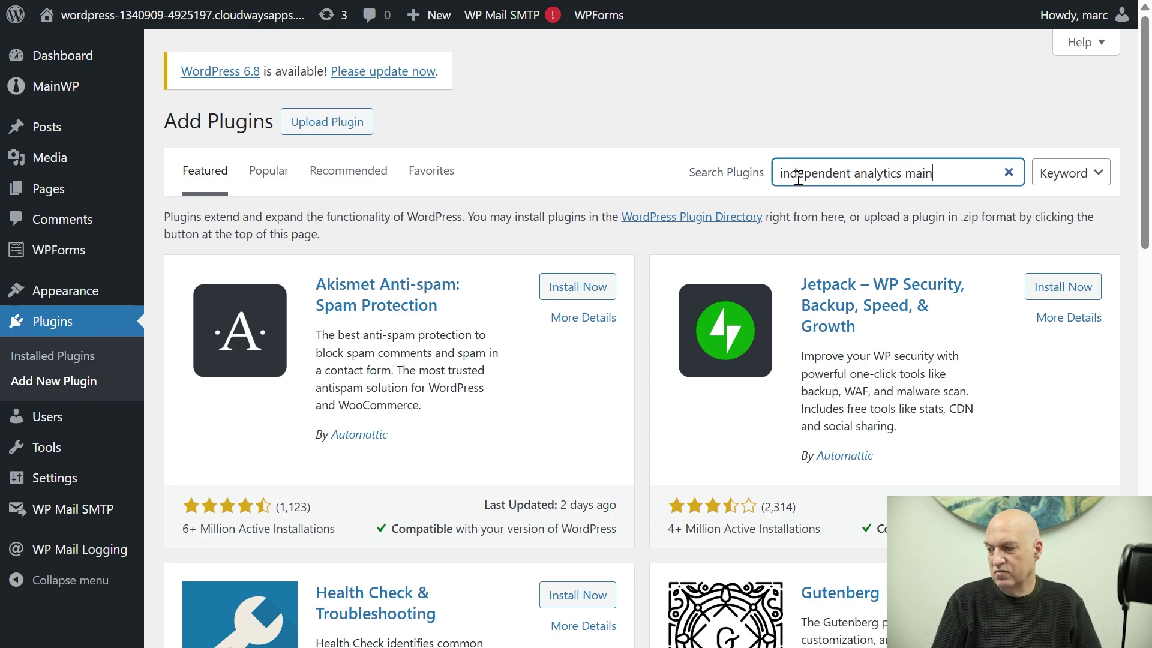
text(wp)
key(Return)
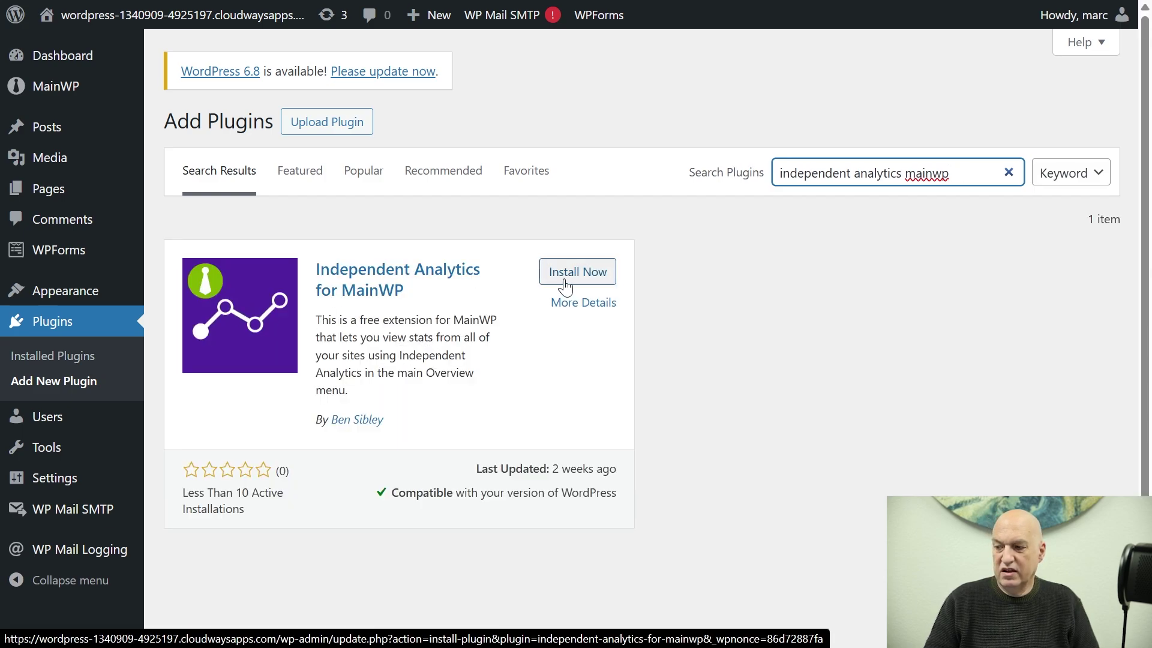
click(565, 286)
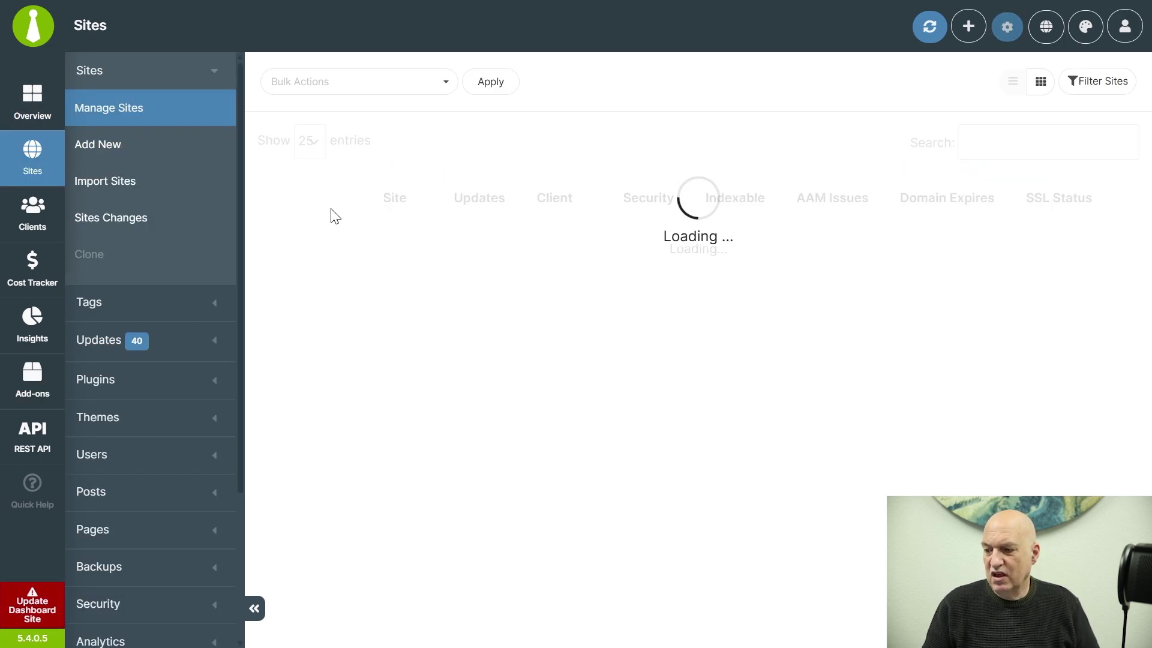
- Open the Merry Moose Motors site overview and check its Independent Analytics widget
scroll(504, 344, down, 8)
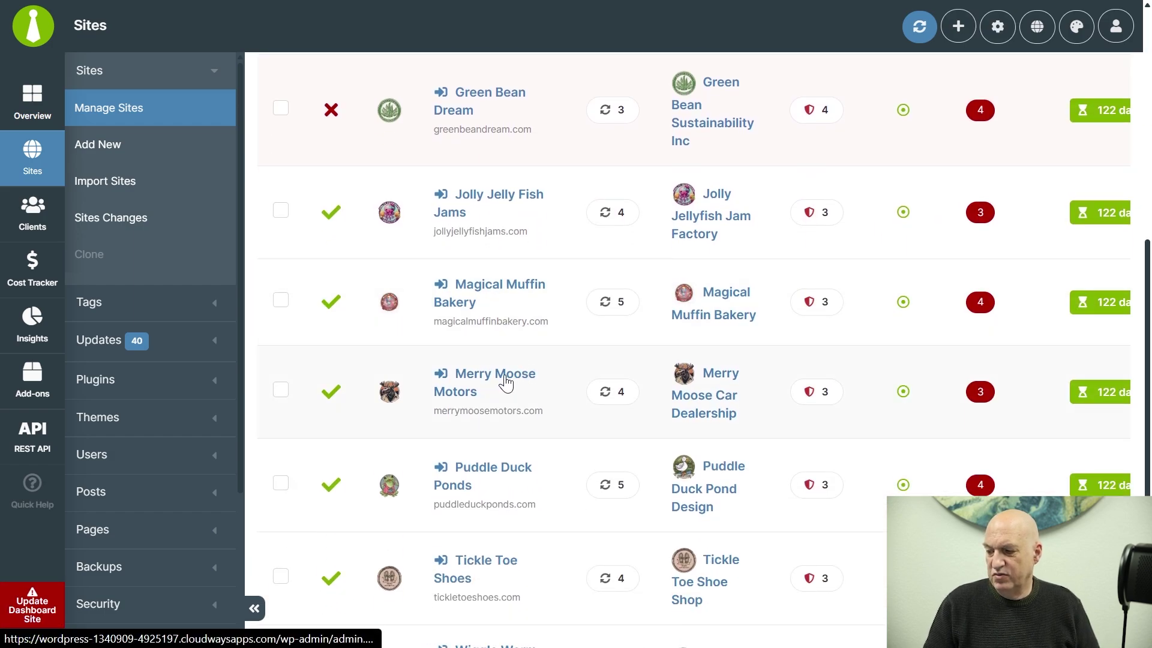
click(506, 382)
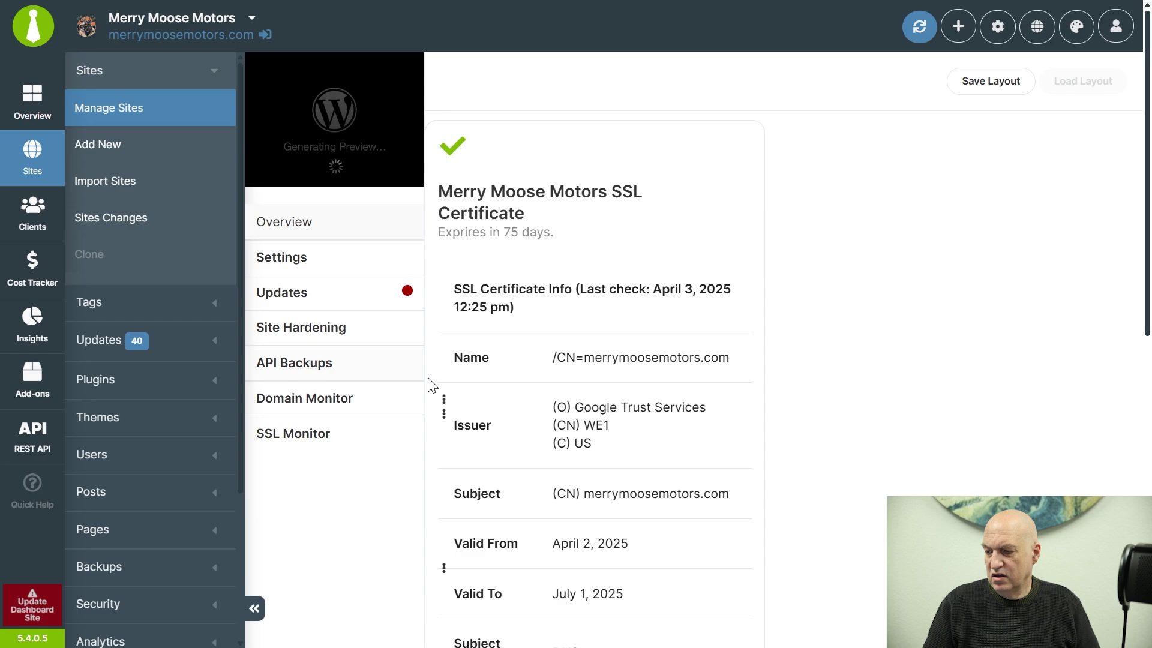
scroll(775, 422, down, 15)
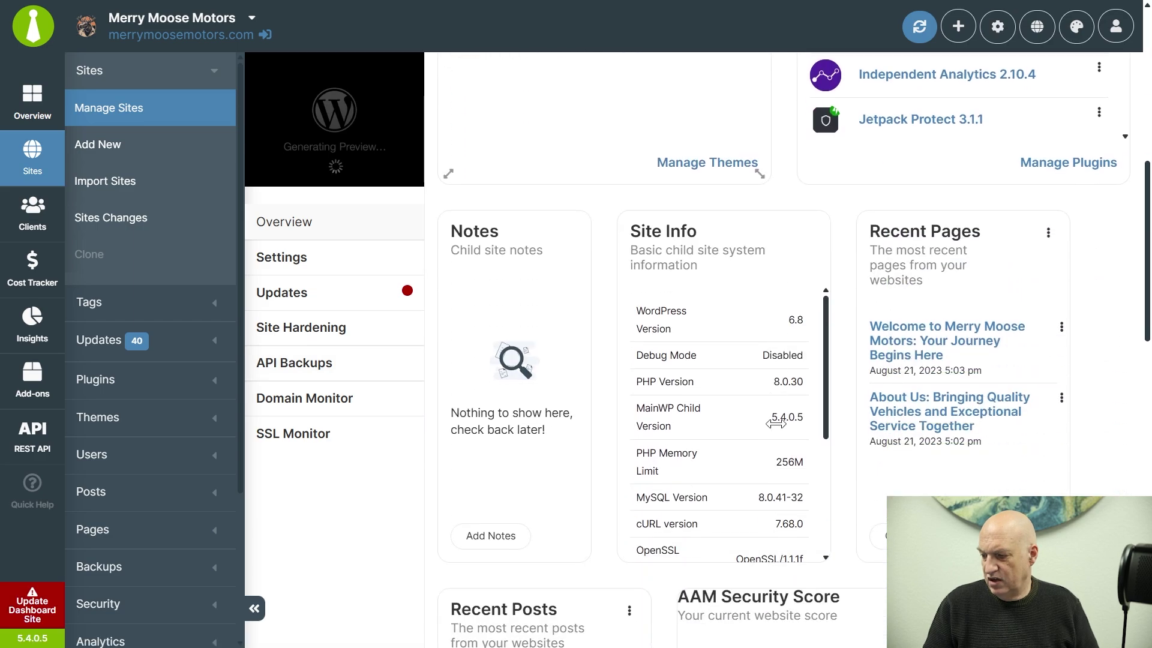
scroll(776, 424, down, 4)
scroll(778, 431, down, 7)
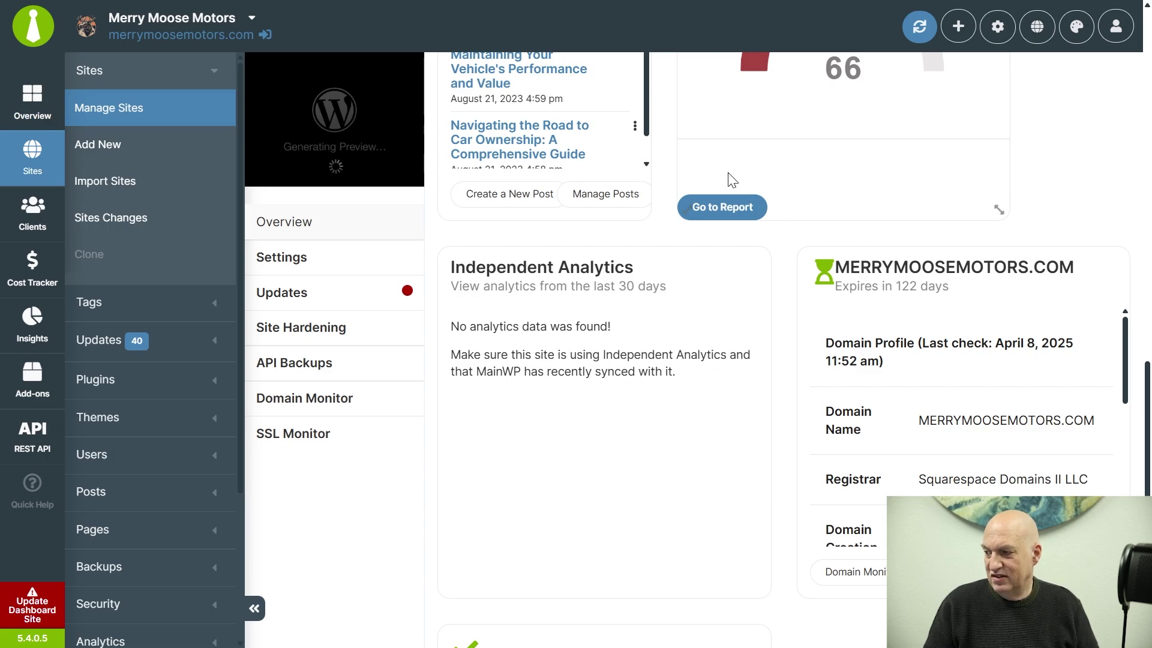
scroll(812, 268, up, 10)
- Sync Merry Moose Motors and confirm the widget shows 0 views, 0 visitors over 30 days
click(920, 27)
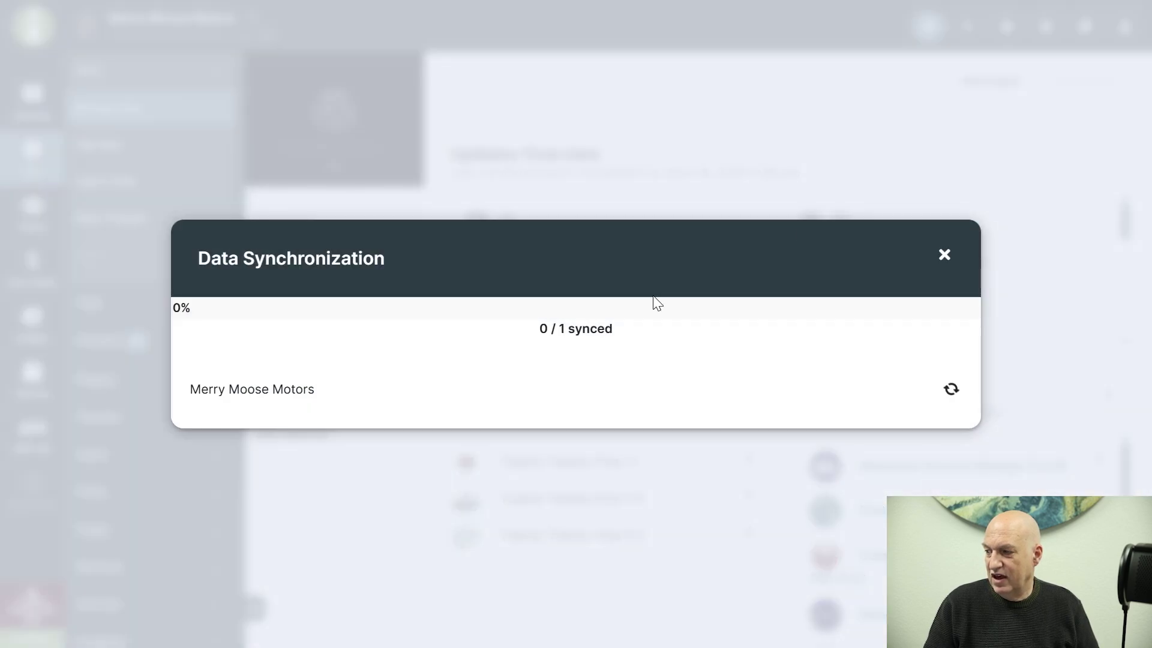
scroll(693, 474, down, 5)
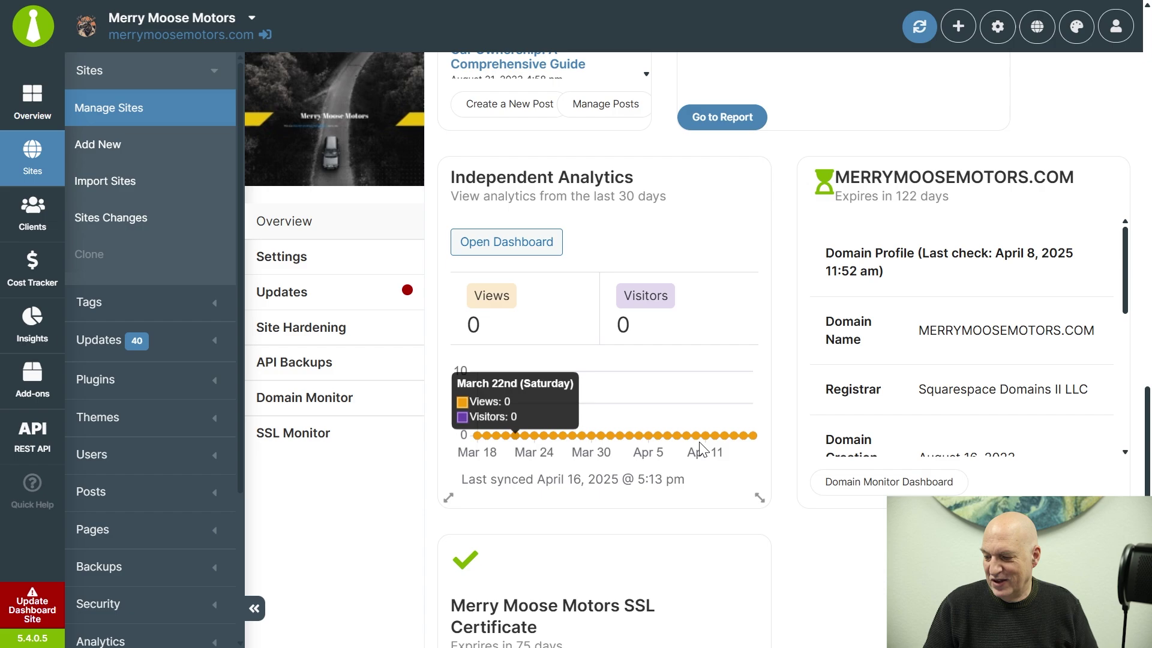
scroll(613, 493, up, 4)
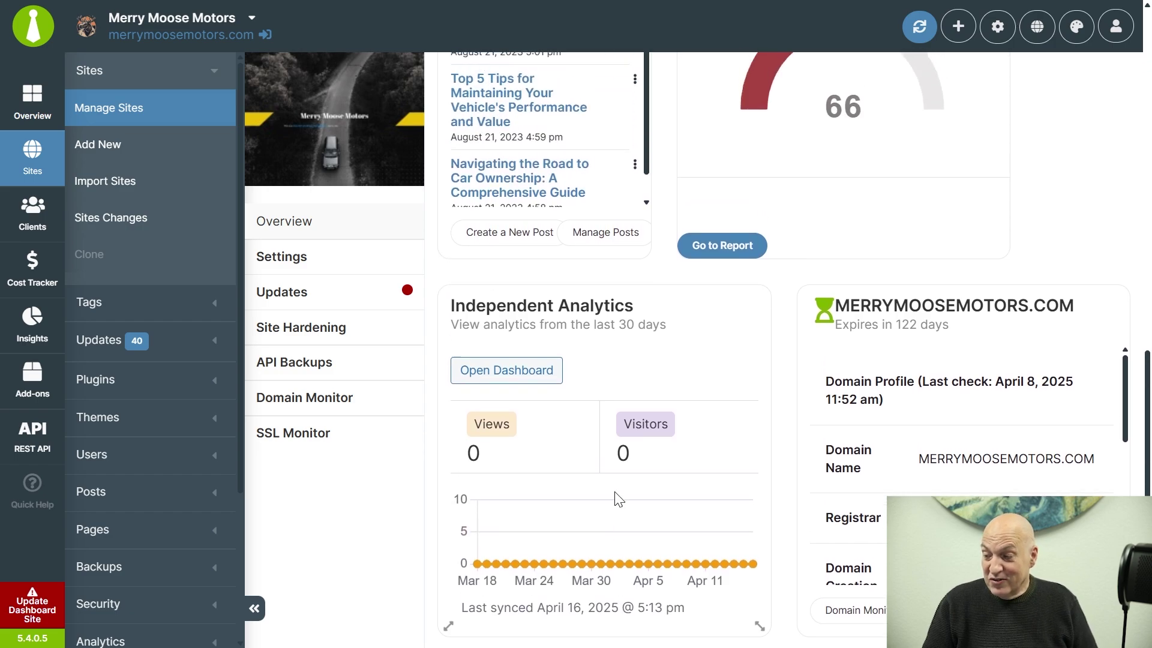
scroll(576, 441, up, 1)
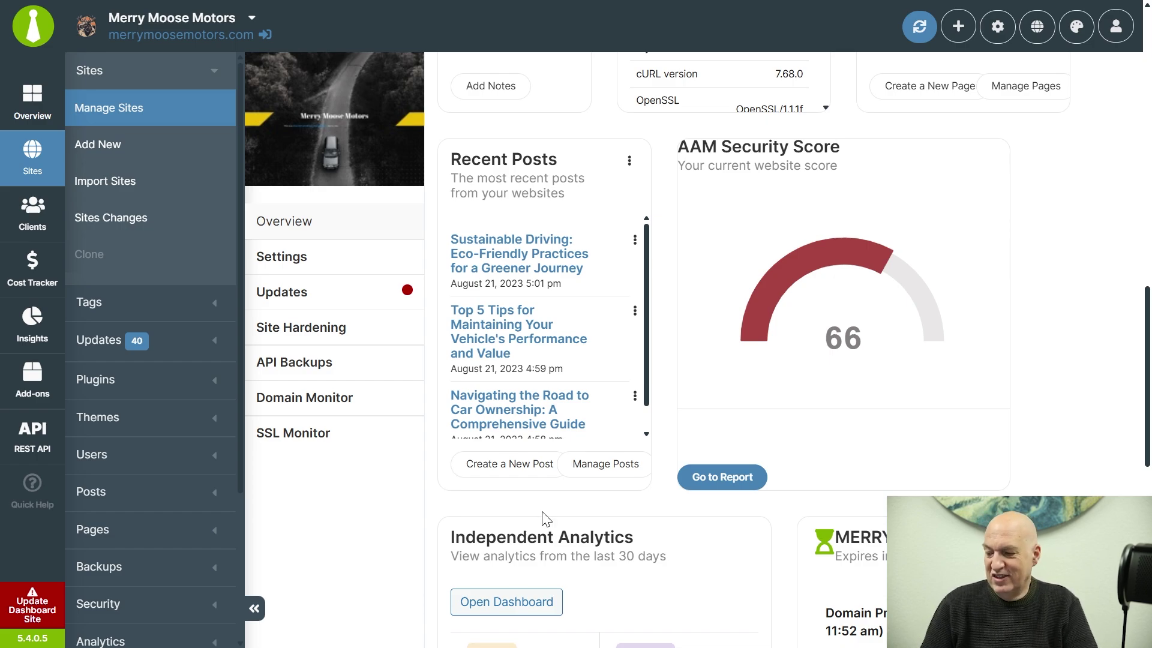
scroll(542, 516, down, 5)
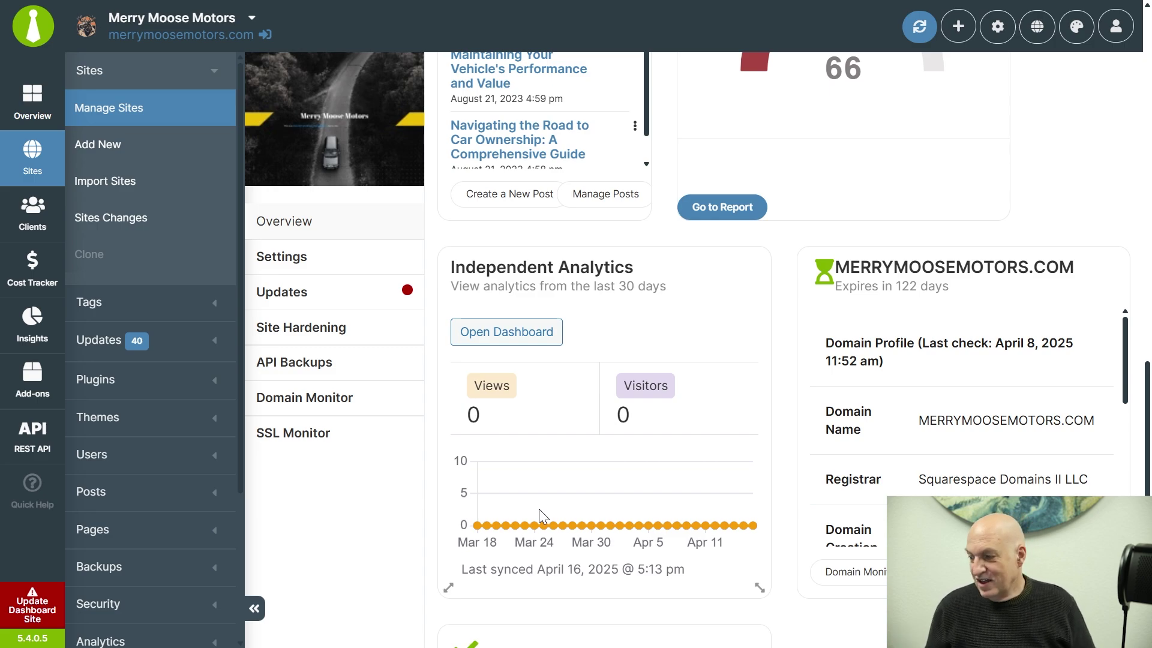
mouse_move(555, 484)
scroll(554, 487, down, 3)
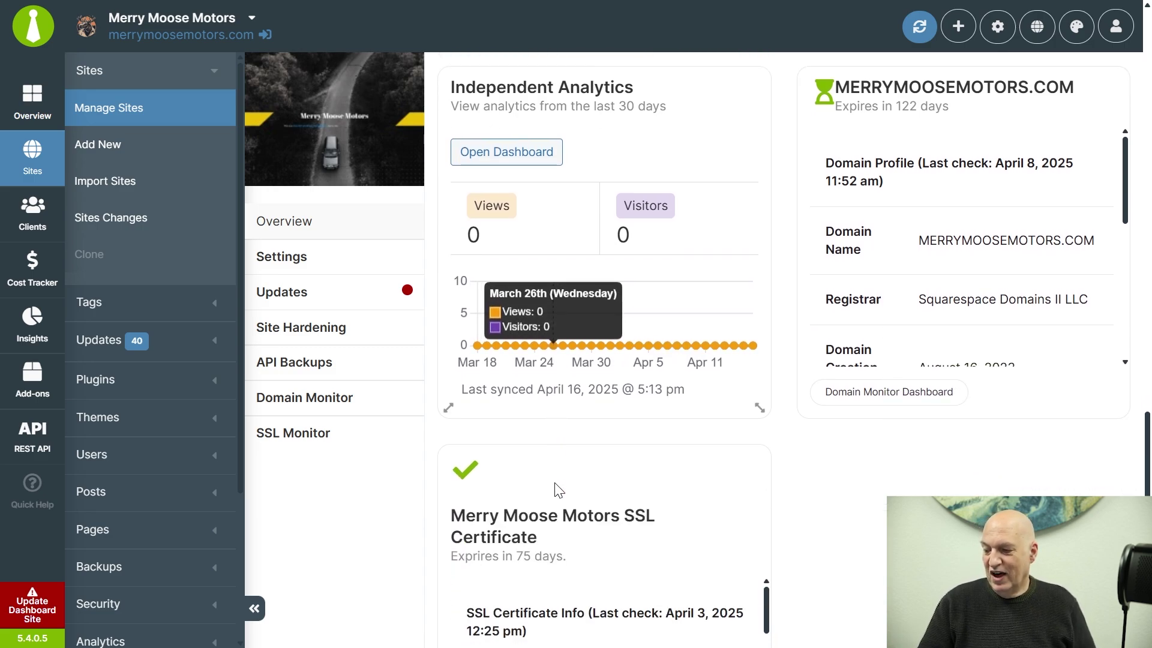